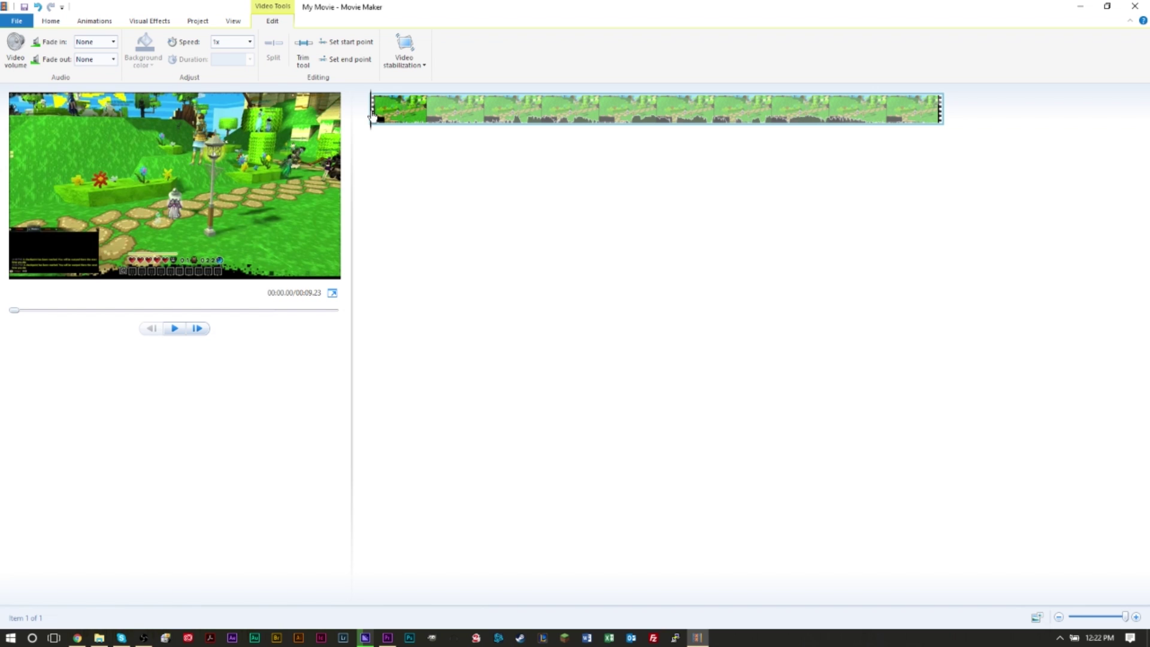
# Step: Preview the gameplay clip, leave the movie unsaved, and switch to the watermark.ws homepage in Chrome
pyautogui.moveTo(373, 117); pyautogui.dragTo(844, 147)
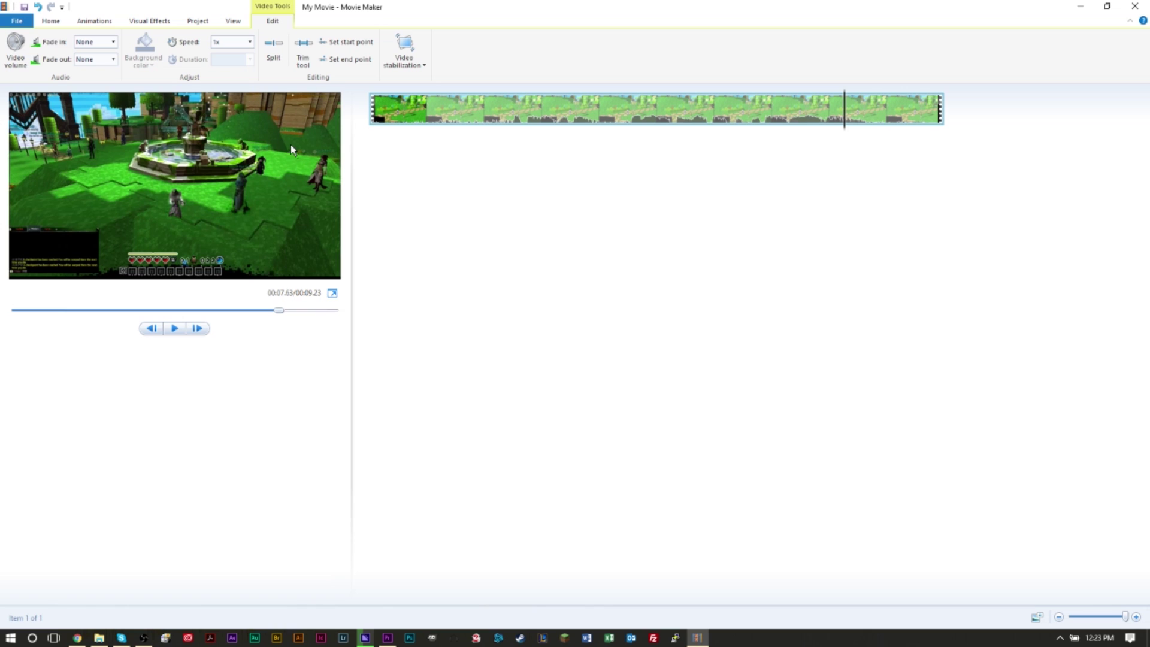
pyautogui.click(17, 23)
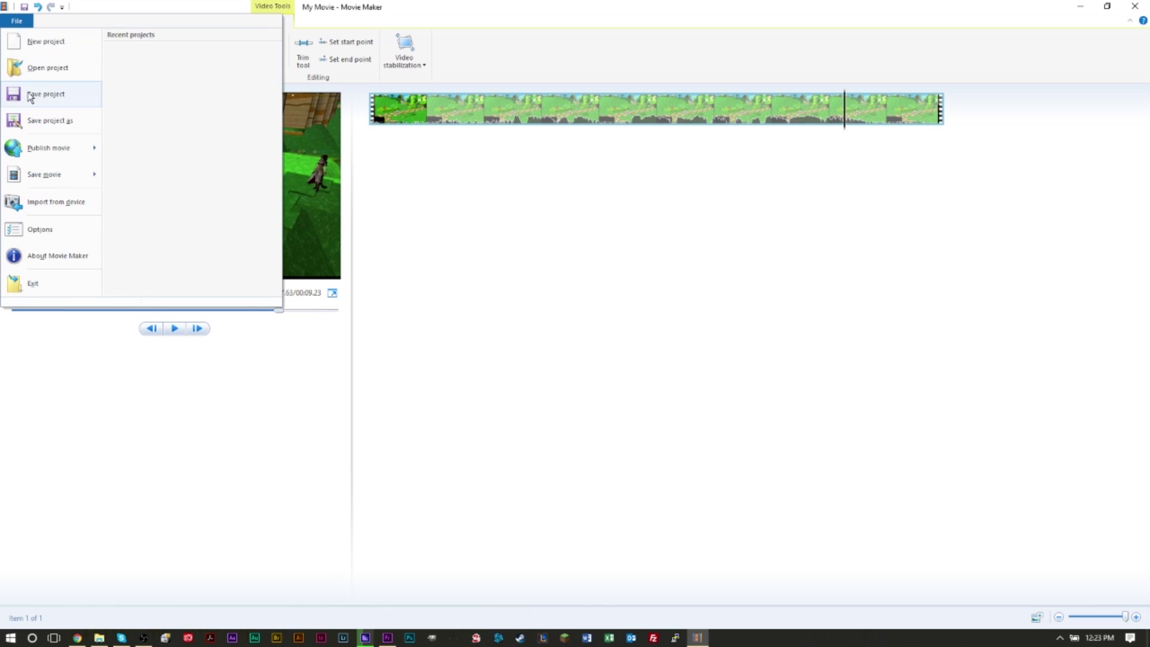
pyautogui.moveTo(44, 175)
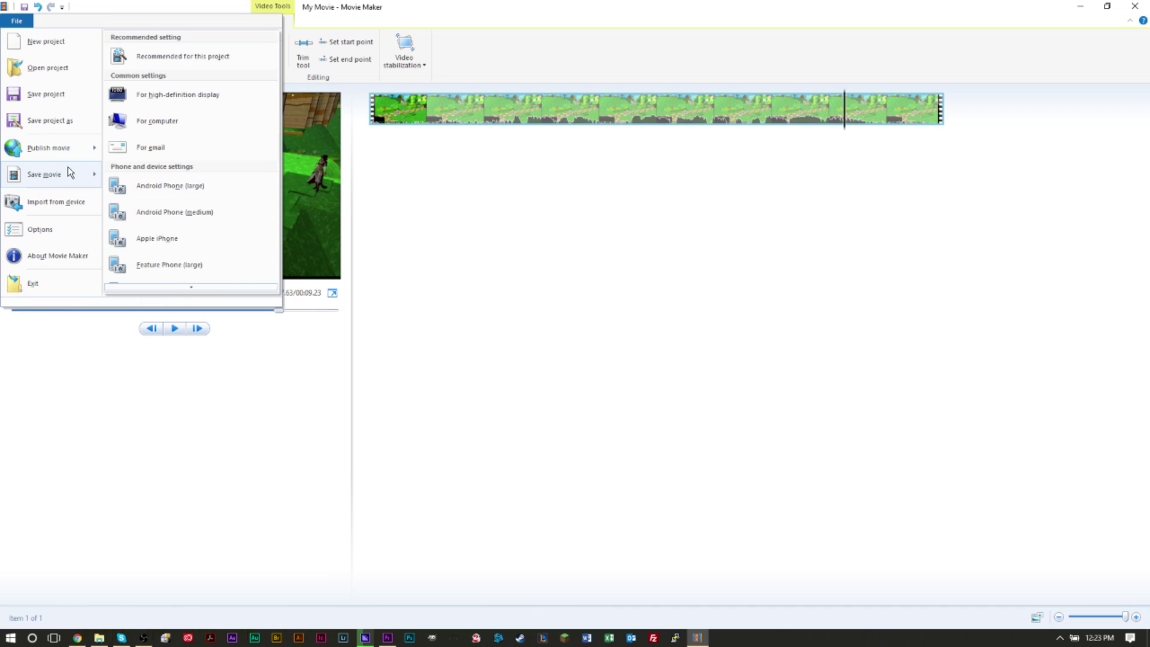
pyautogui.click(411, 205)
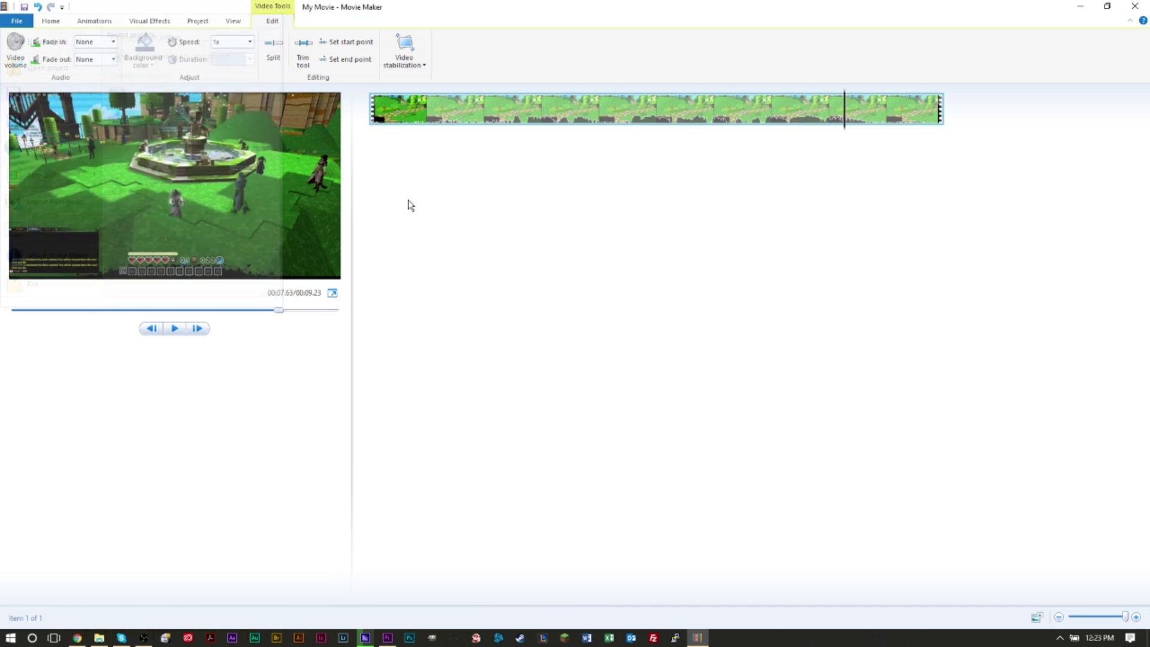
pyautogui.click(96, 640)
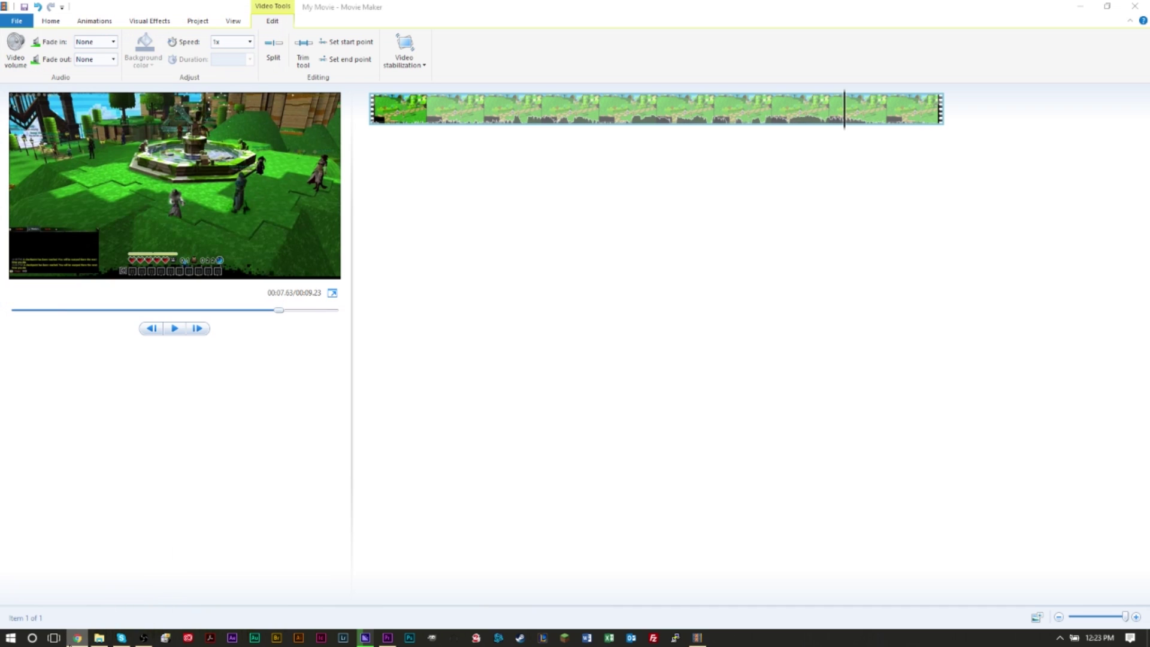
pyautogui.click(77, 638)
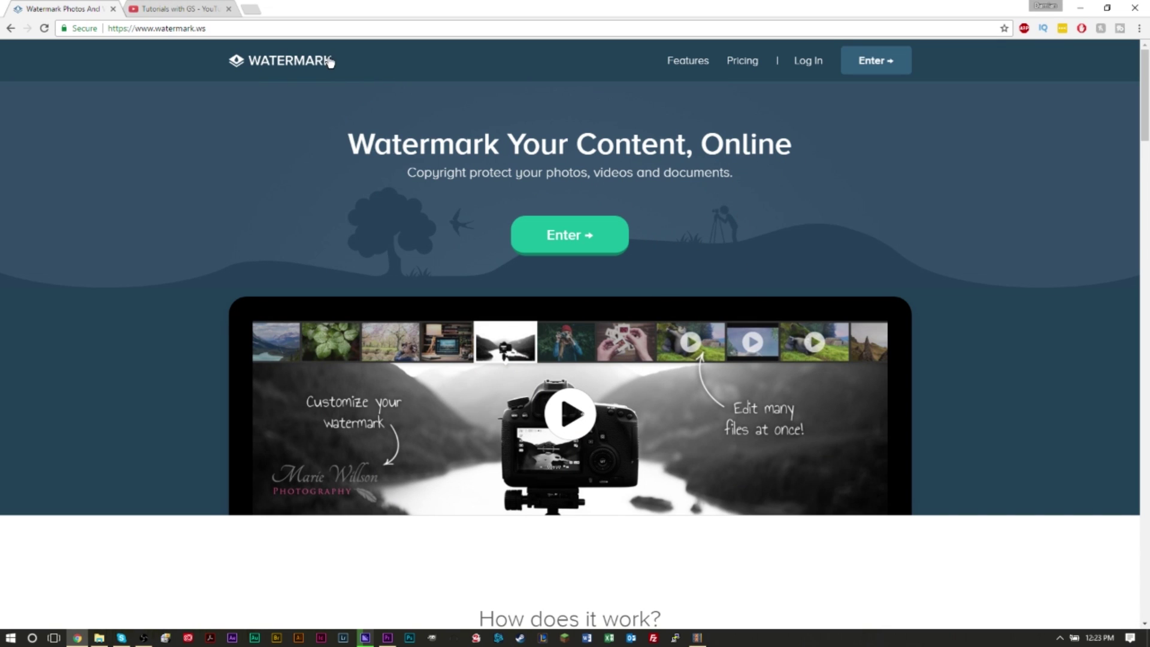
pyautogui.click(569, 242)
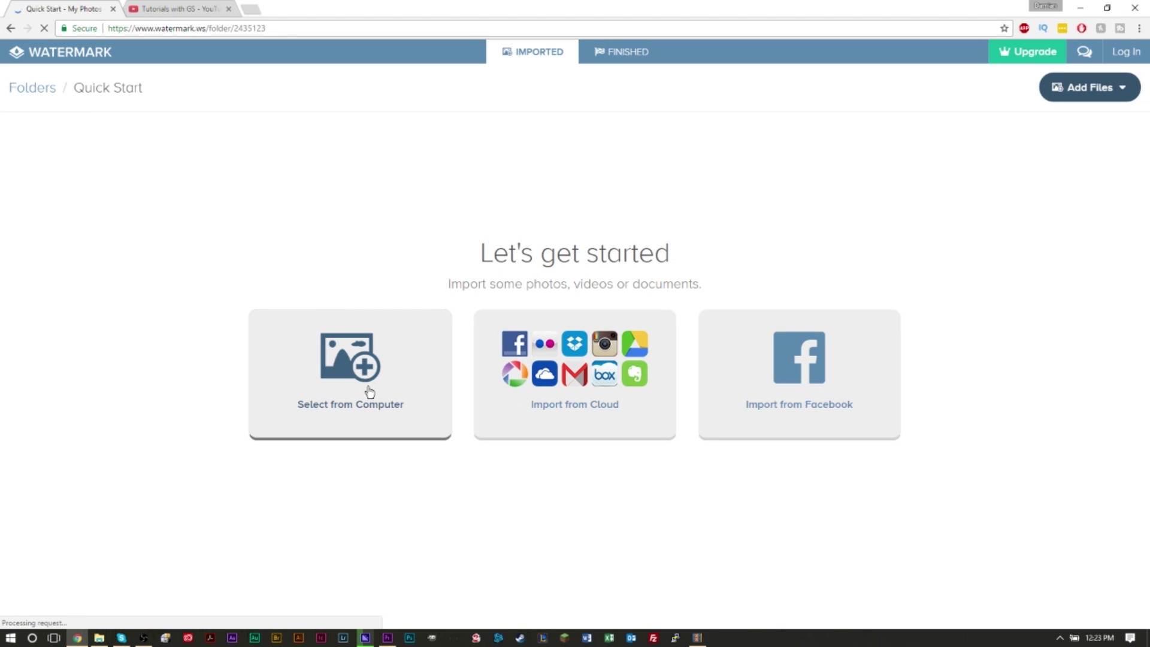
pyautogui.click(360, 393)
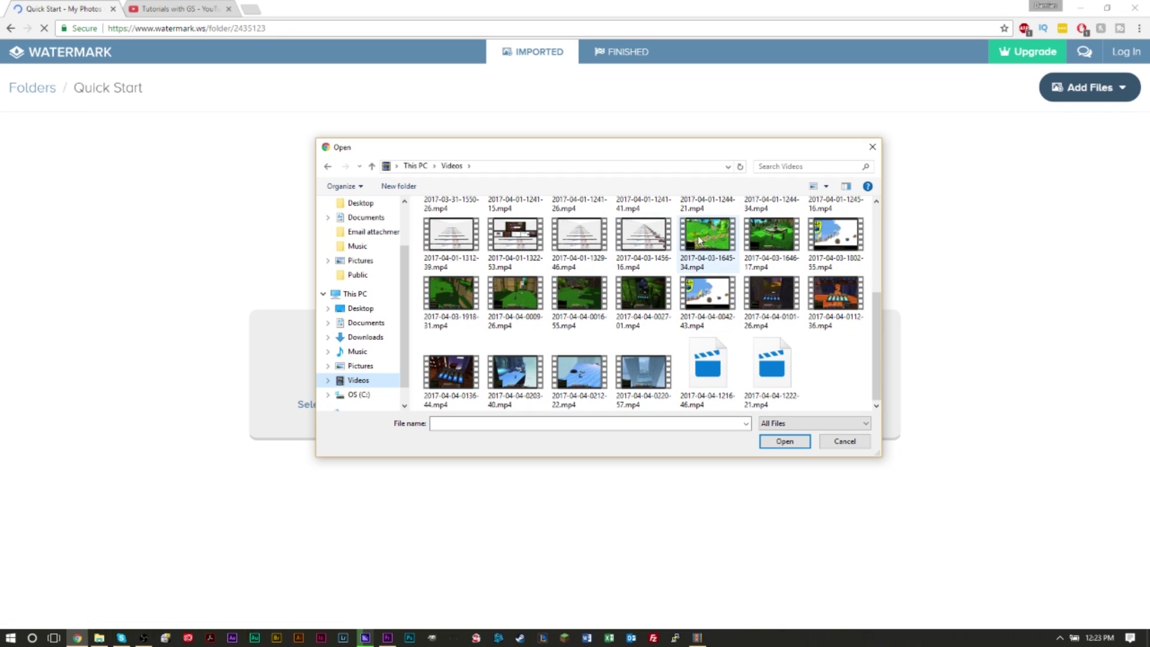
pyautogui.doubleClick(708, 246)
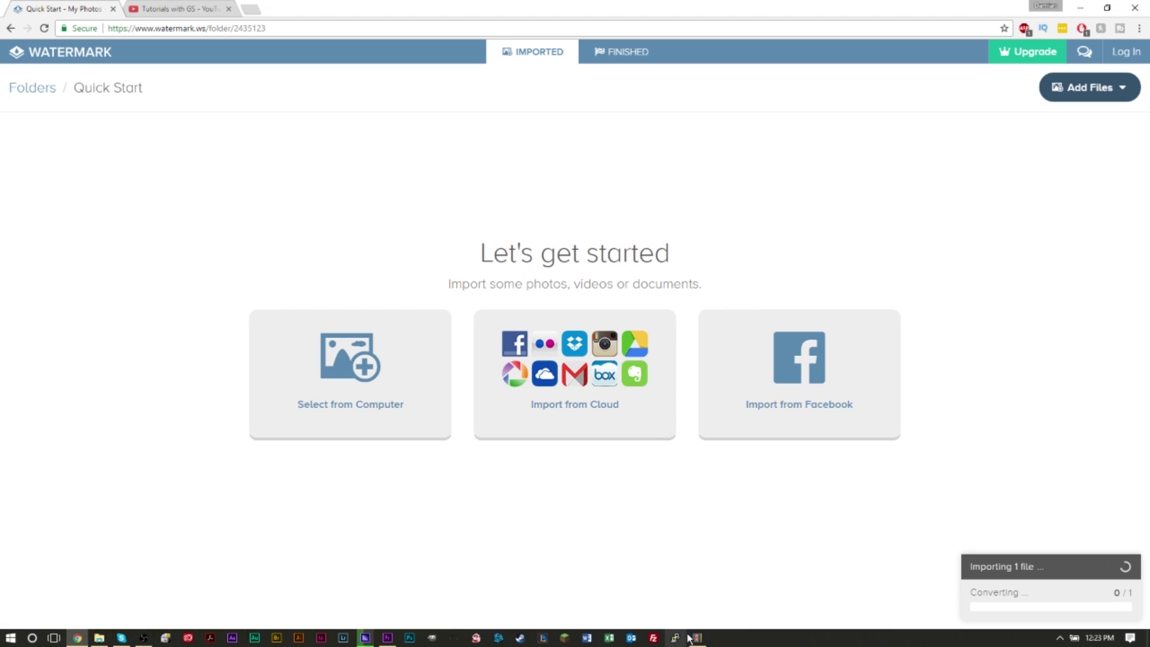
pyautogui.moveTo(698, 638)
pyautogui.click(695, 596)
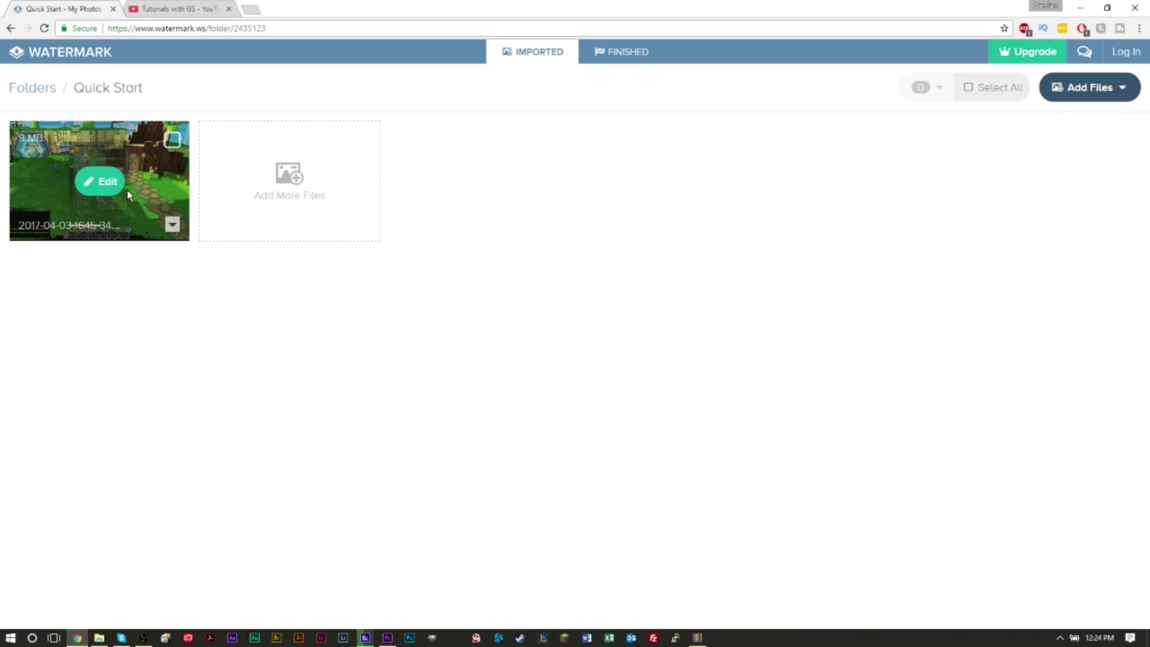
pyautogui.click(95, 191)
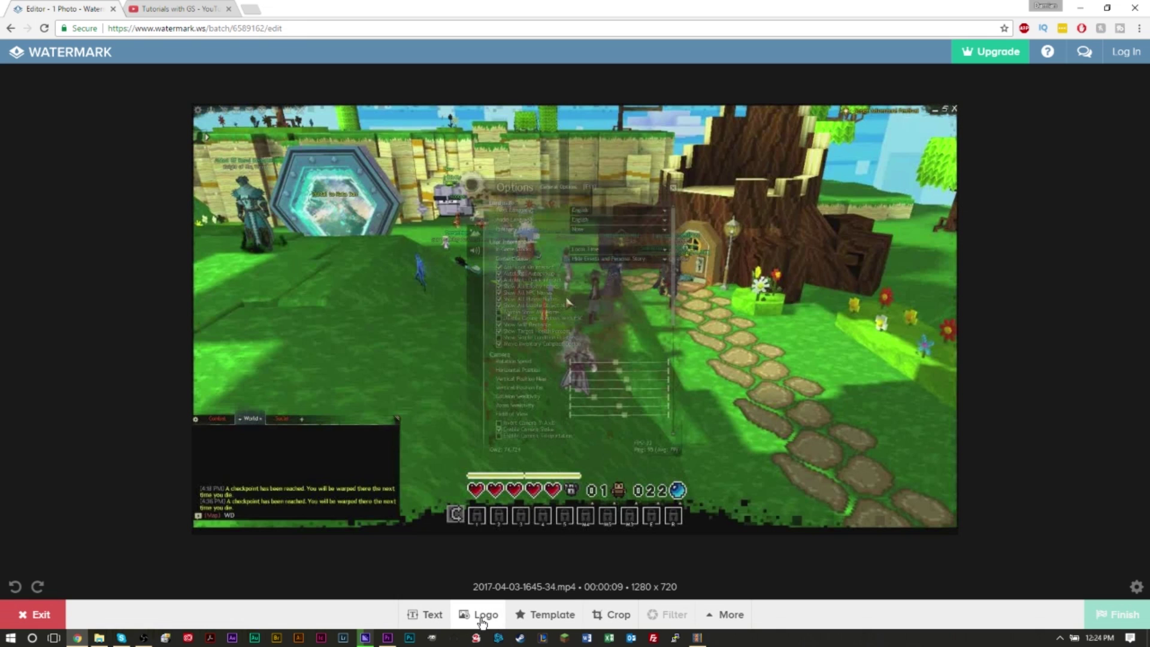
# Step: Add gw2 icon.png from the YOUTUBE folder as a logo watermark and start shrinking it
pyautogui.click(481, 621)
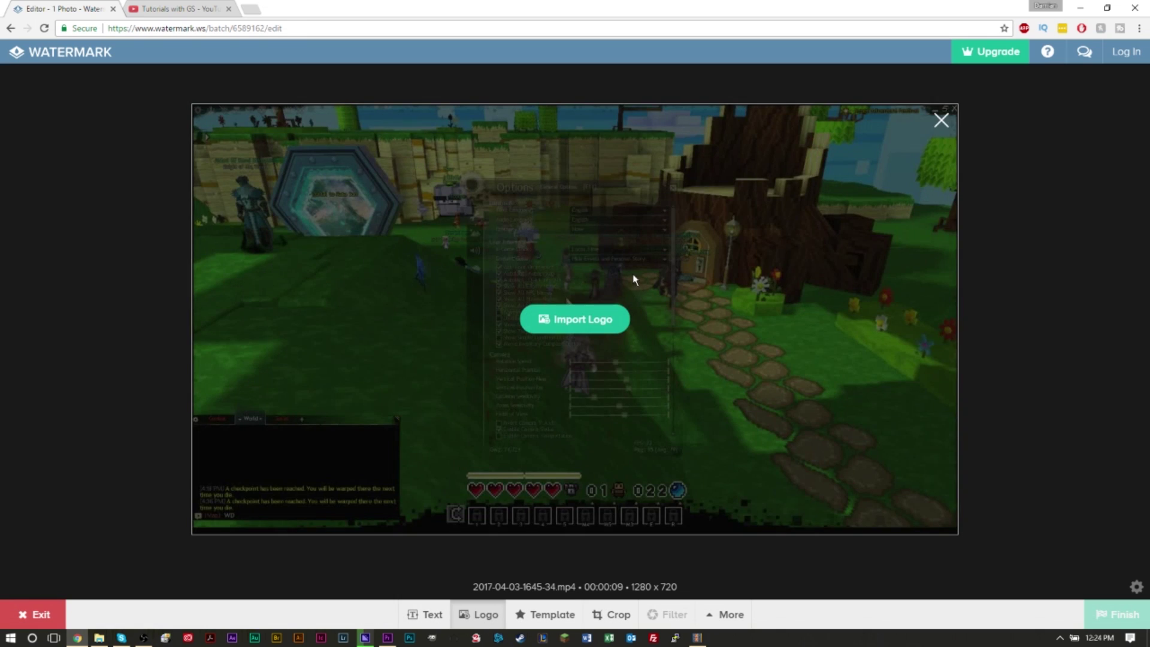
pyautogui.doubleClick(456, 358)
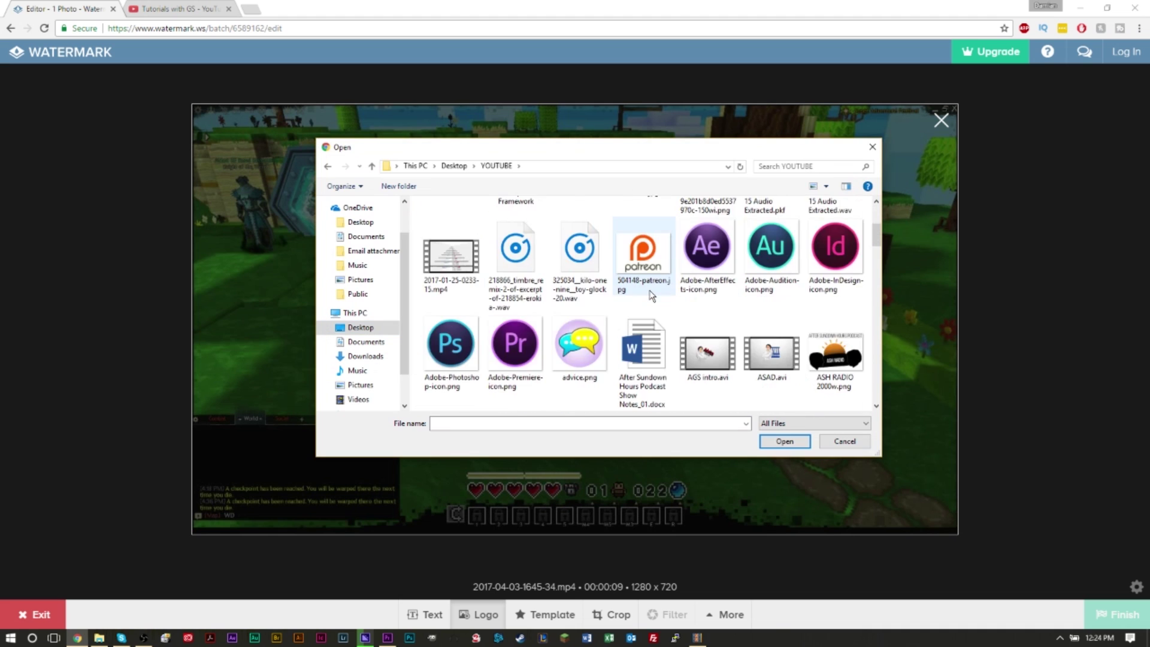
pyautogui.scroll(-10, 652, 295)
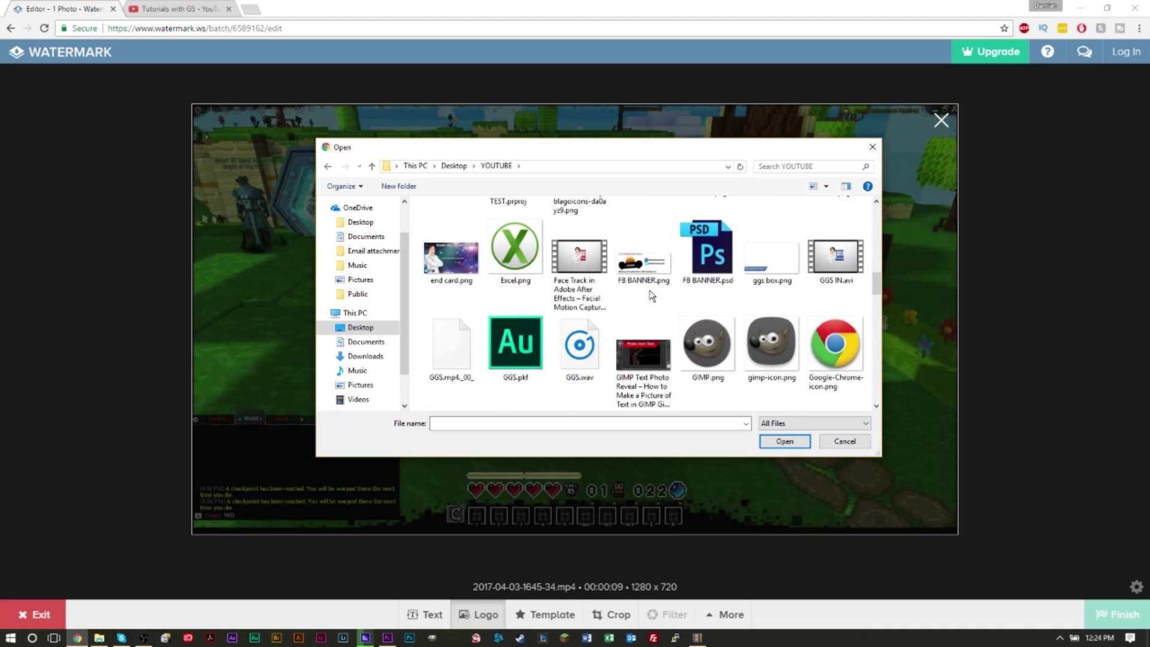
pyautogui.scroll(-10, 651, 295)
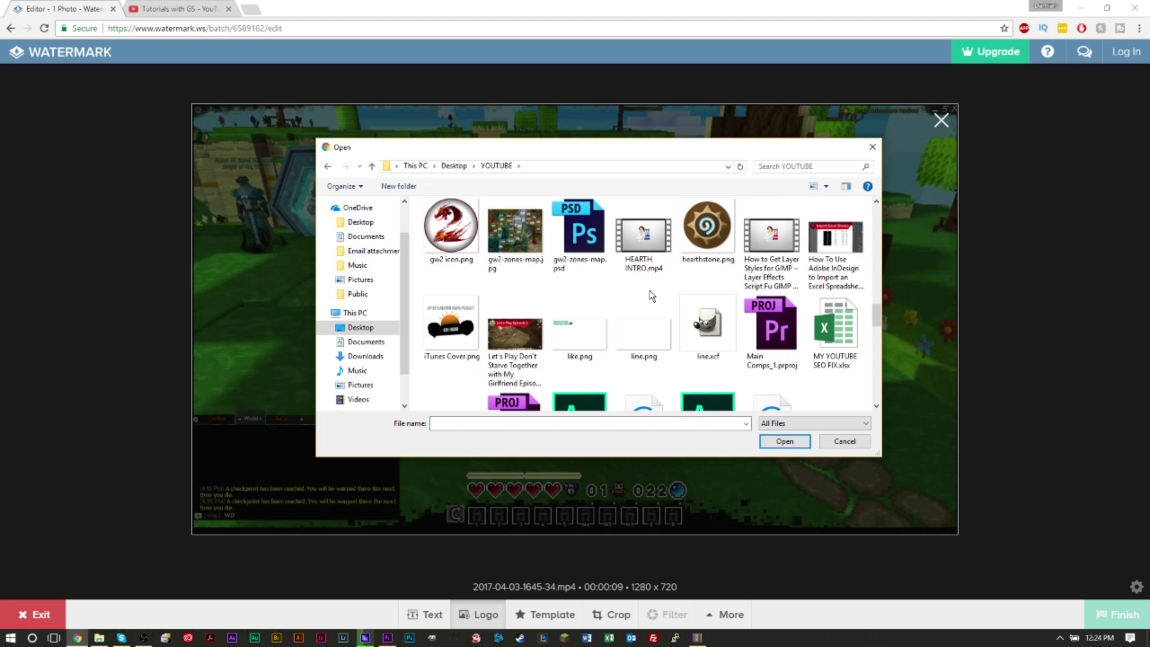
pyautogui.doubleClick(458, 224)
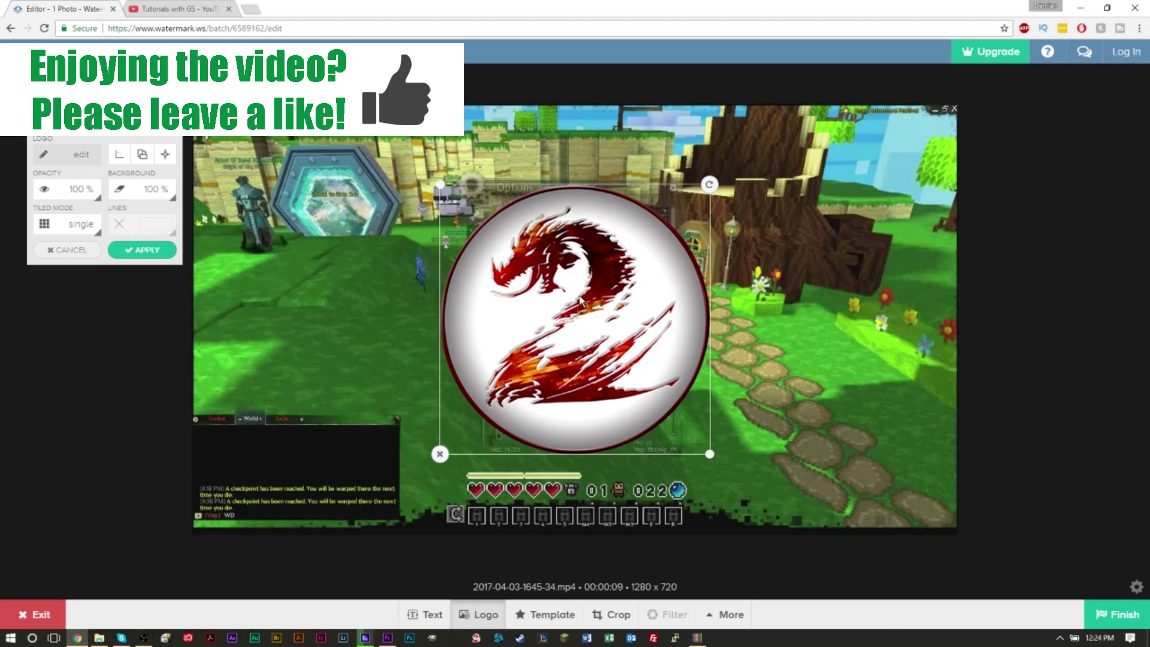
pyautogui.moveTo(710, 457); pyautogui.dragTo(626, 372)
# Step: Move the dragon logo to the video's bottom-right corner and finish the edit
pyautogui.moveTo(587, 324); pyautogui.dragTo(923, 505)
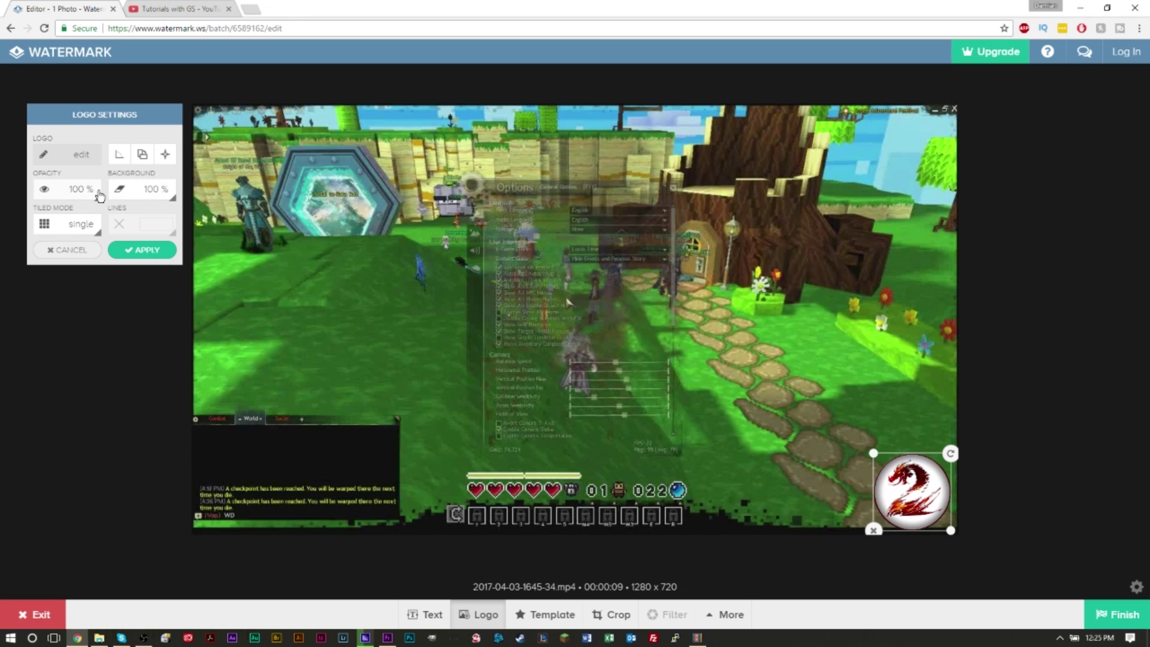
pyautogui.click(1116, 617)
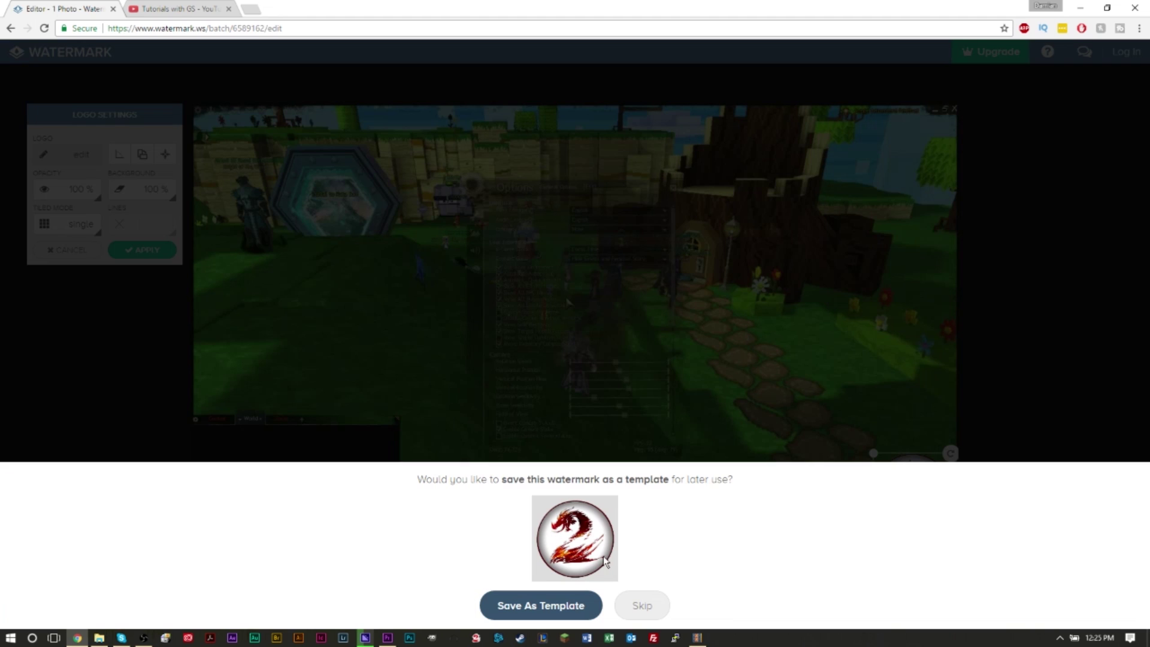
# Step: Skip saving the dragon logo watermark as a template and let the video process
pyautogui.click(653, 609)
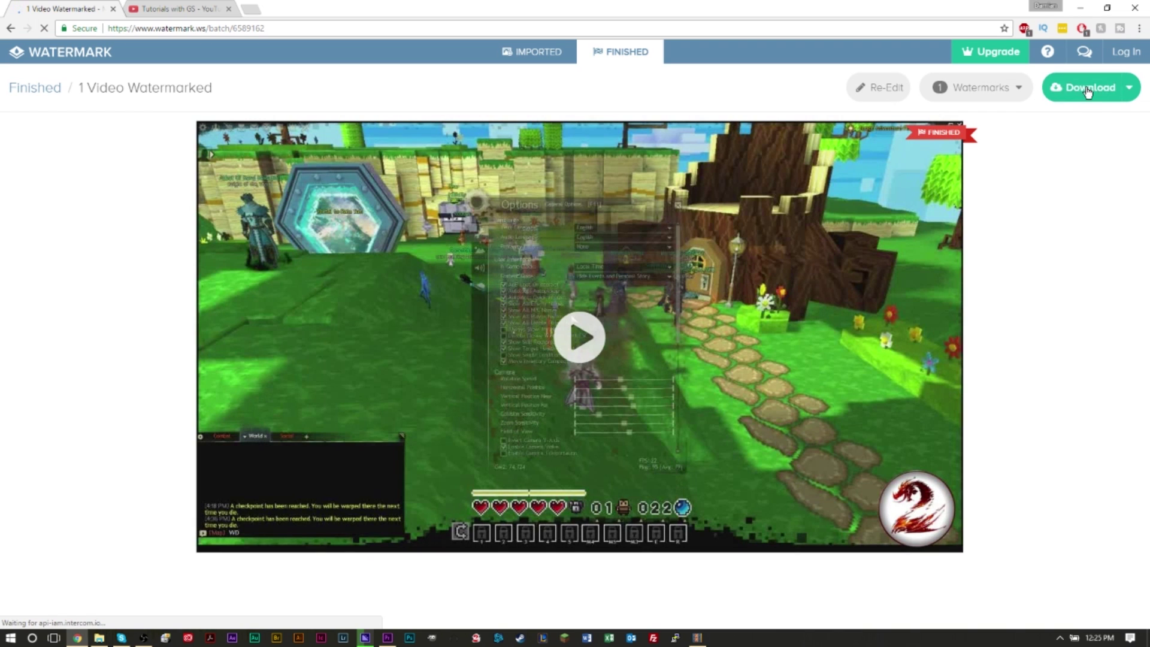
pyautogui.click(1093, 95)
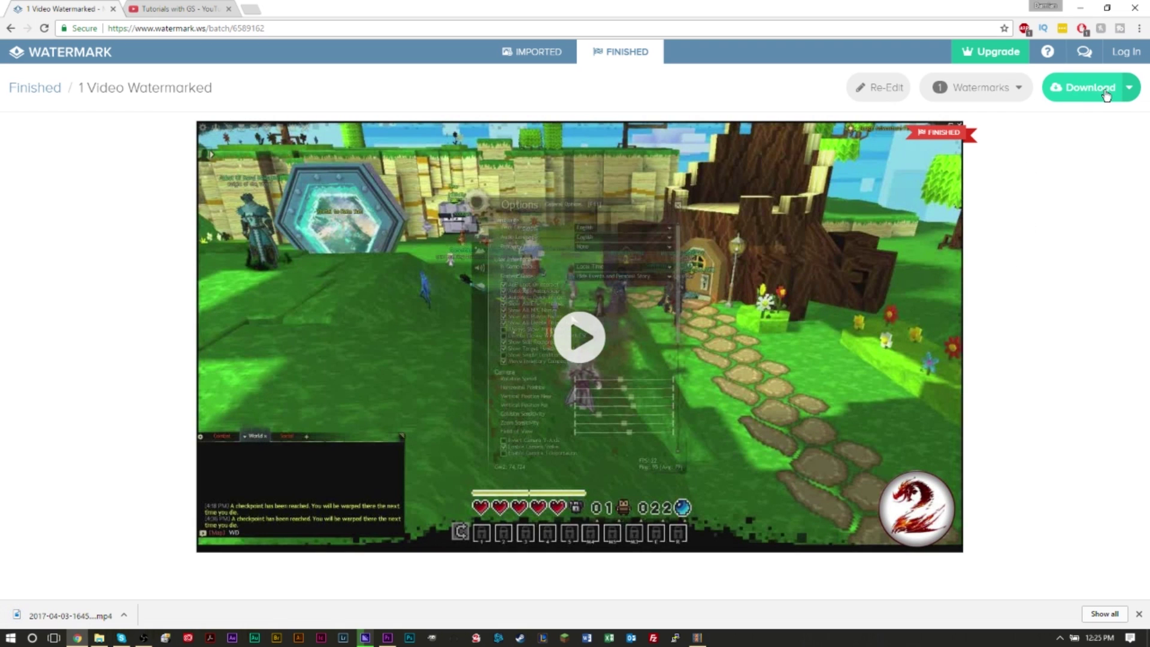
pyautogui.moveTo(457, 514)
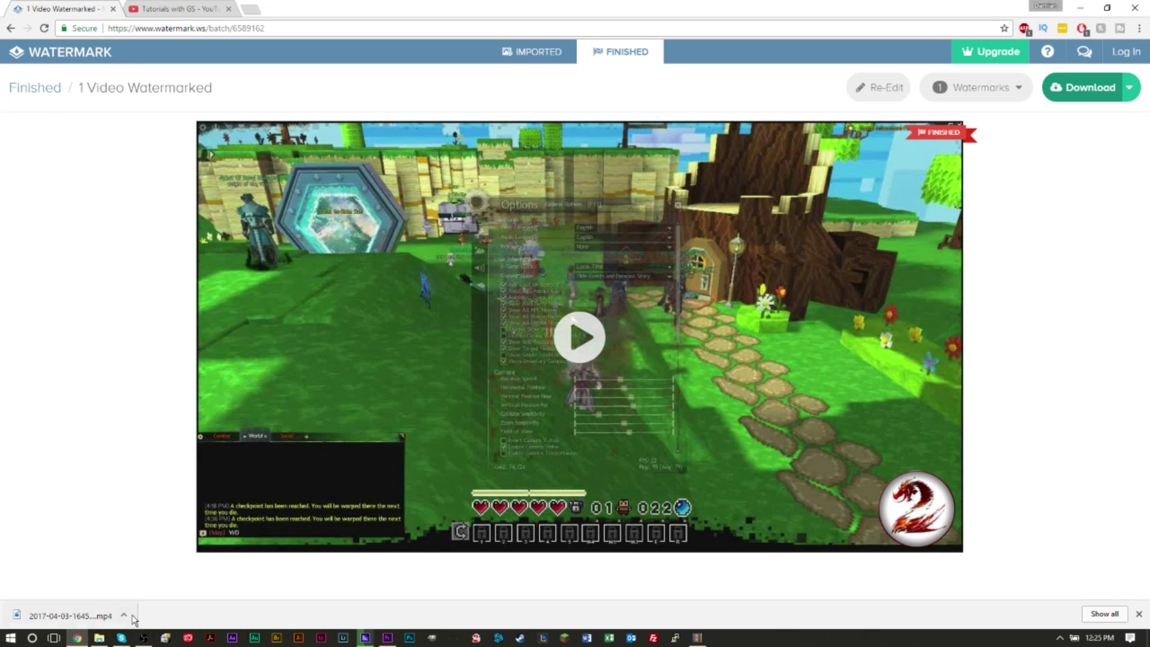
pyautogui.click(124, 616)
pyautogui.click(171, 539)
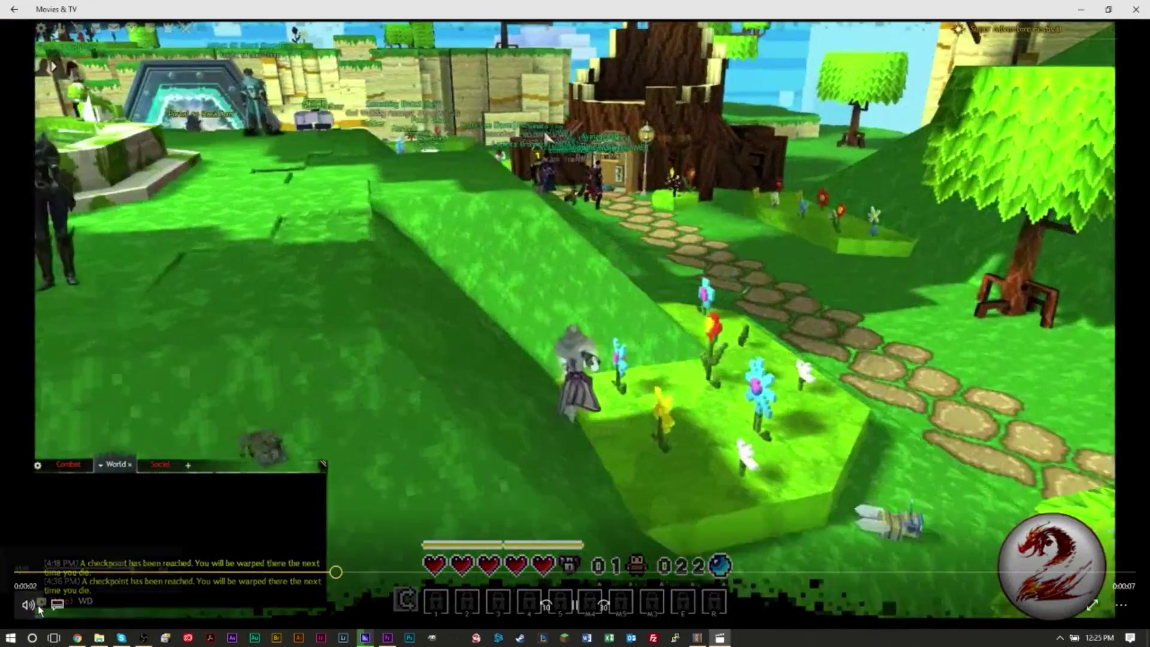
# Step: Mute the clip's playback volume while watching, then return to the movie editor
pyautogui.click(27, 605)
pyautogui.moveTo(128, 560); pyautogui.dragTo(39, 563)
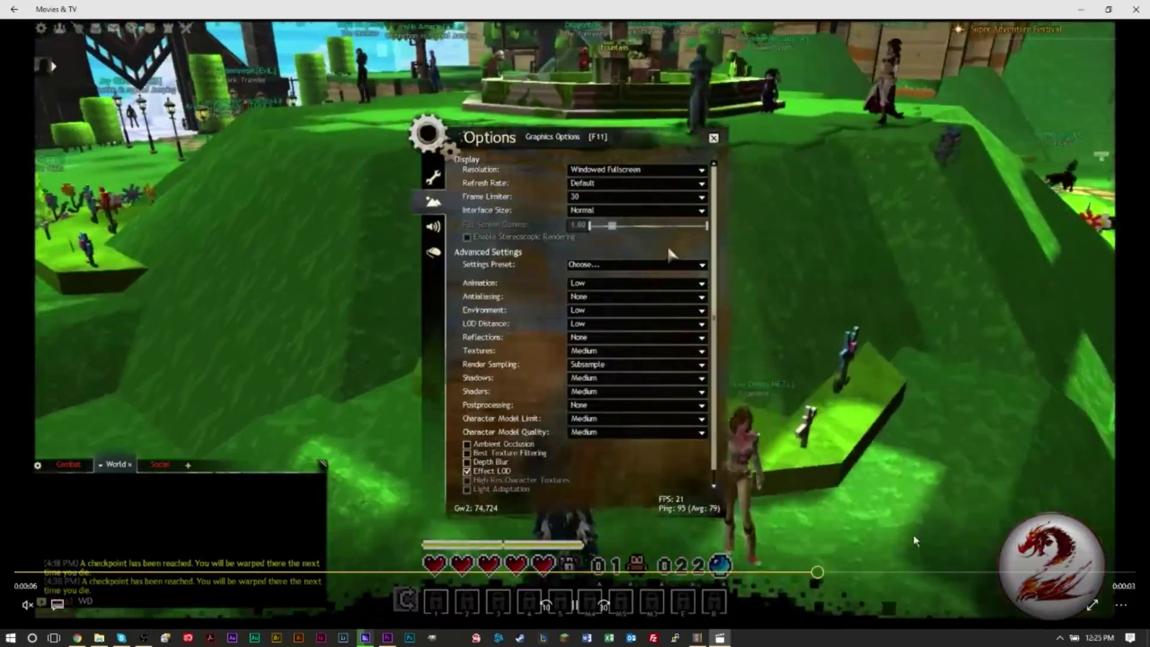
pyautogui.hotkey('alt', 'Tab')
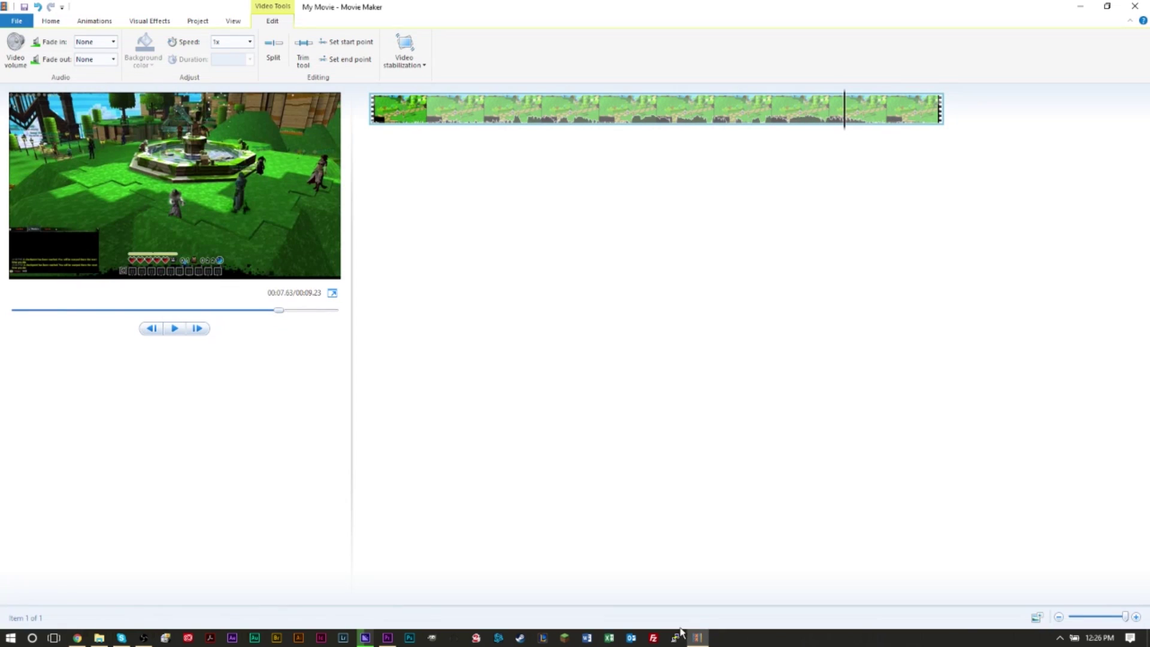
pyautogui.click(698, 637)
# Step: Switch to the Main Comps_1 project in Adobe Premiere Pro
pyautogui.click(388, 638)
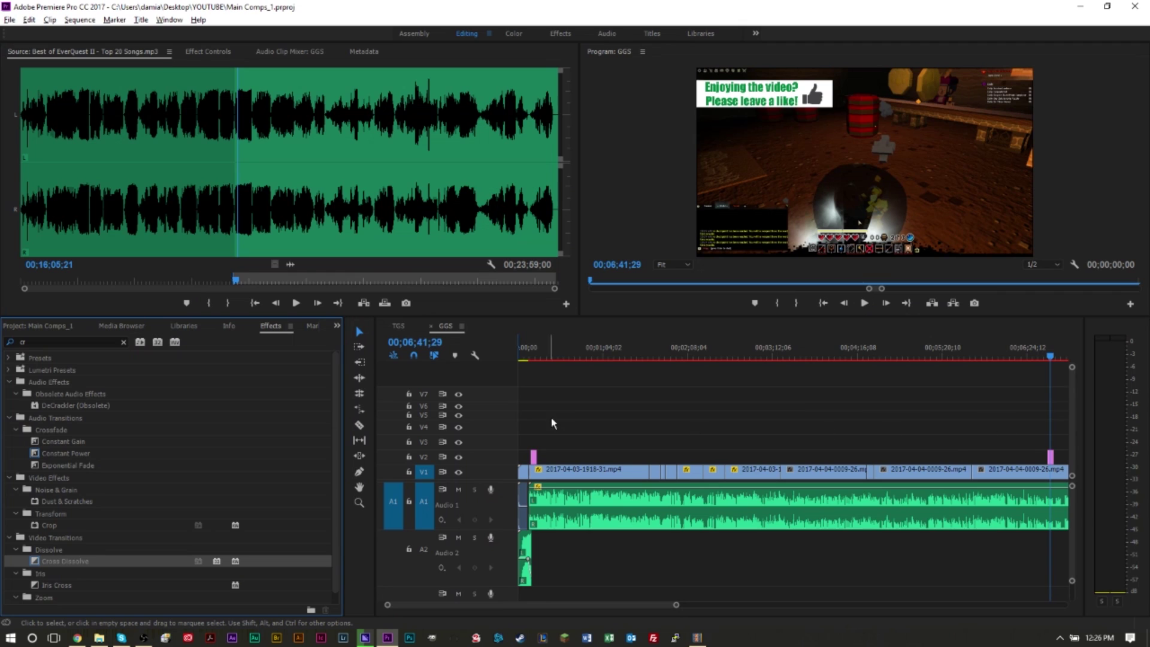
# Step: Jump to the start of the GGS sequence and zoom the timeline out to show it all
pyautogui.click(533, 355)
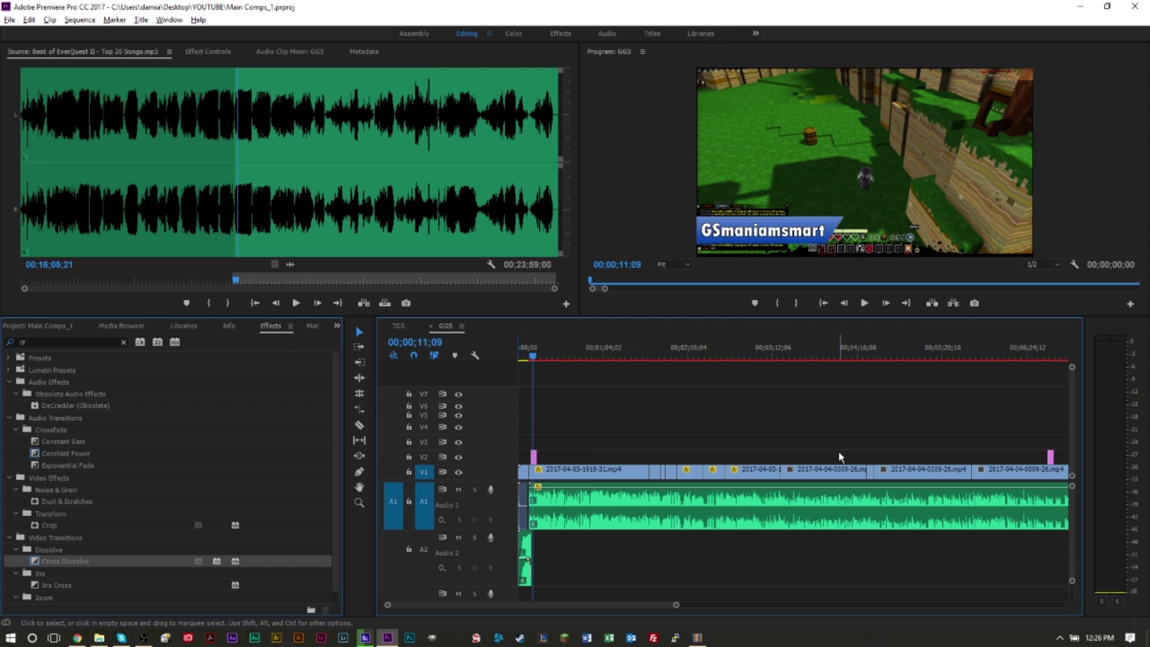
pyautogui.press('-')
pyautogui.press('-')
pyautogui.press('-')
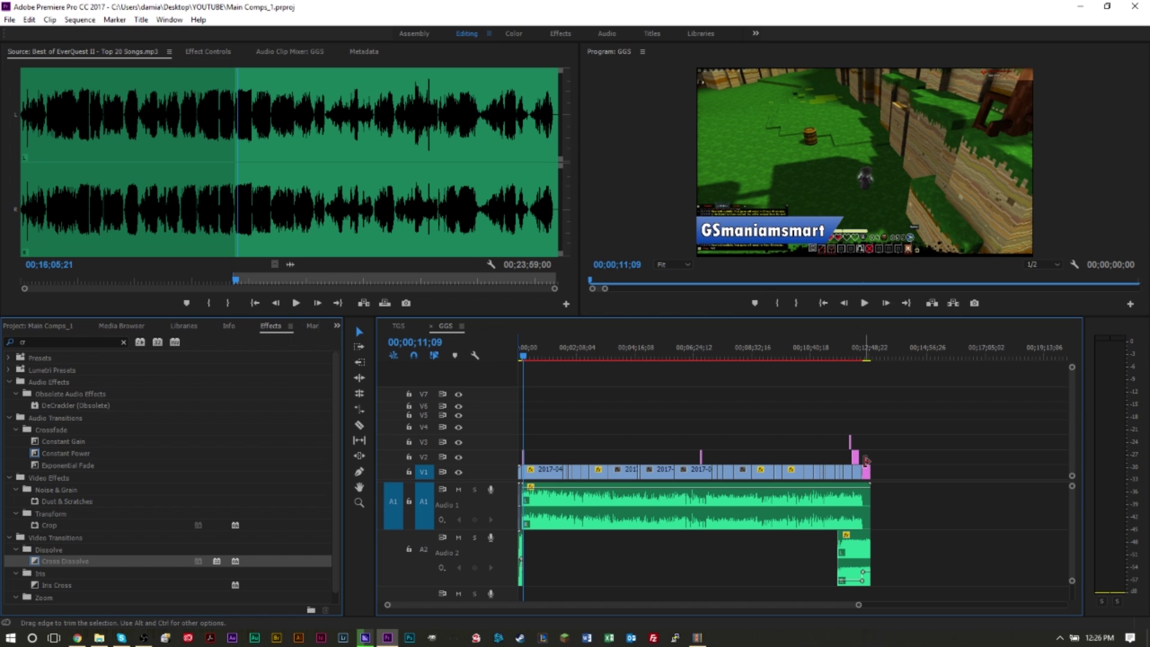
pyautogui.moveTo(703, 640)
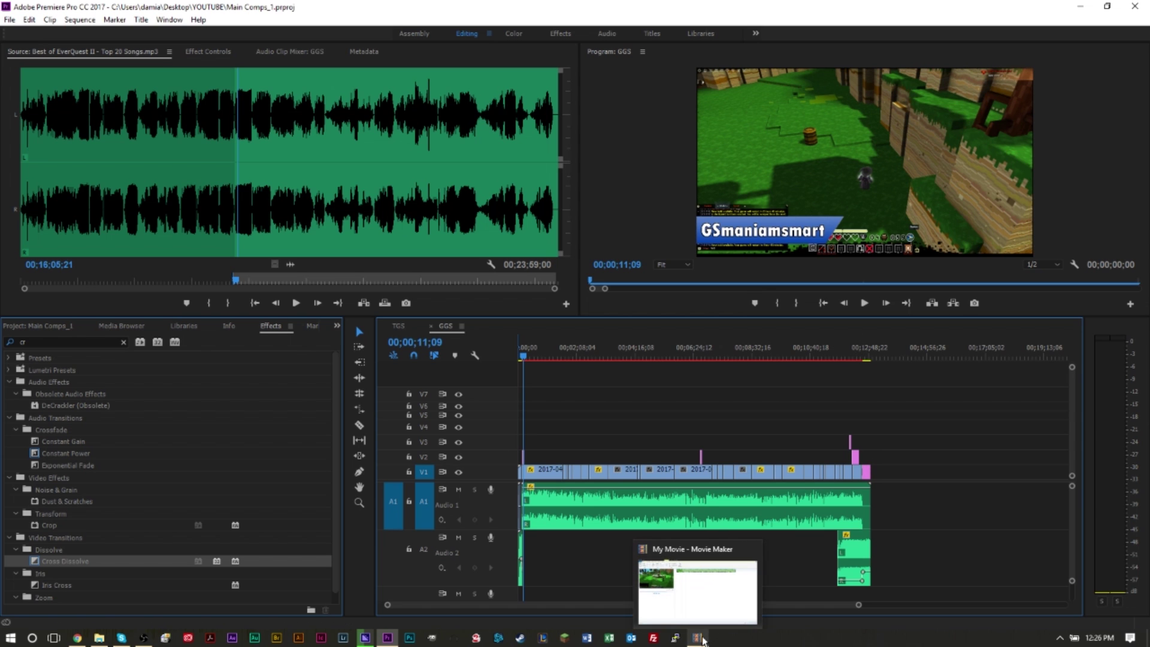
# Step: Return to the Watermark.ws Finished page showing the 1 Video Watermarked result
pyautogui.click(77, 638)
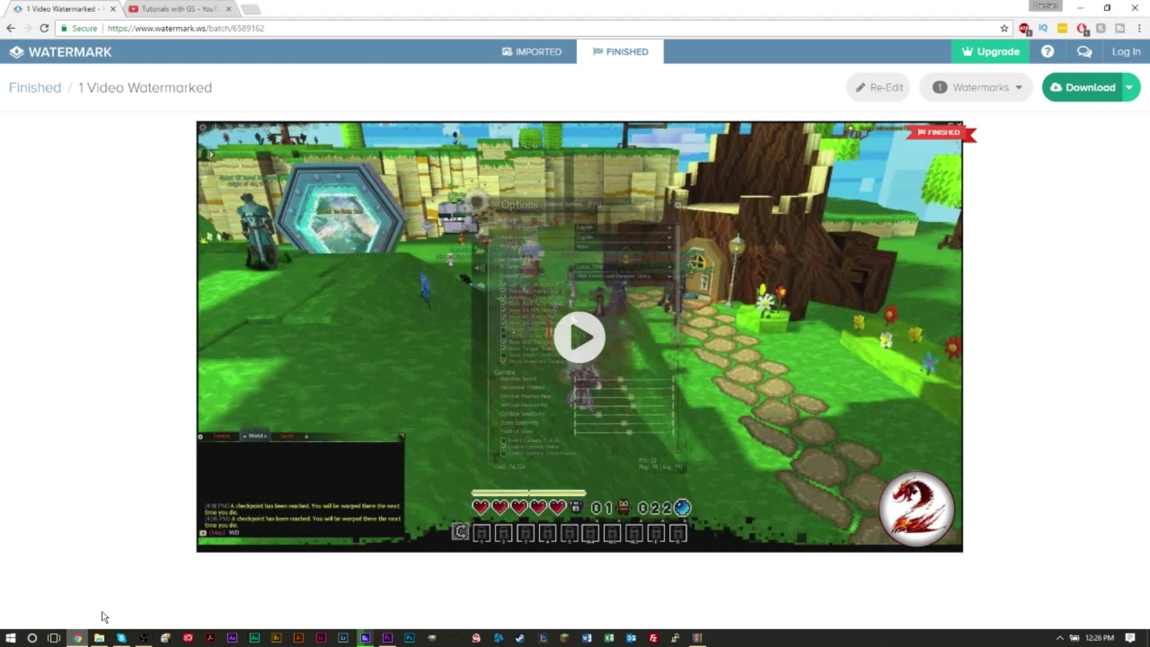